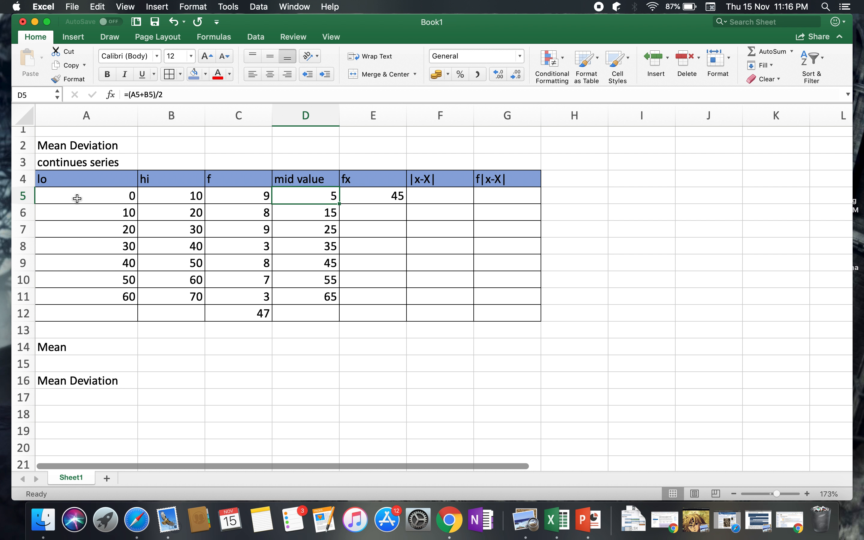
# Check the mid value formula in D5 and fill the fx formula from E5 down through E11
pyautogui.click(165, 95)
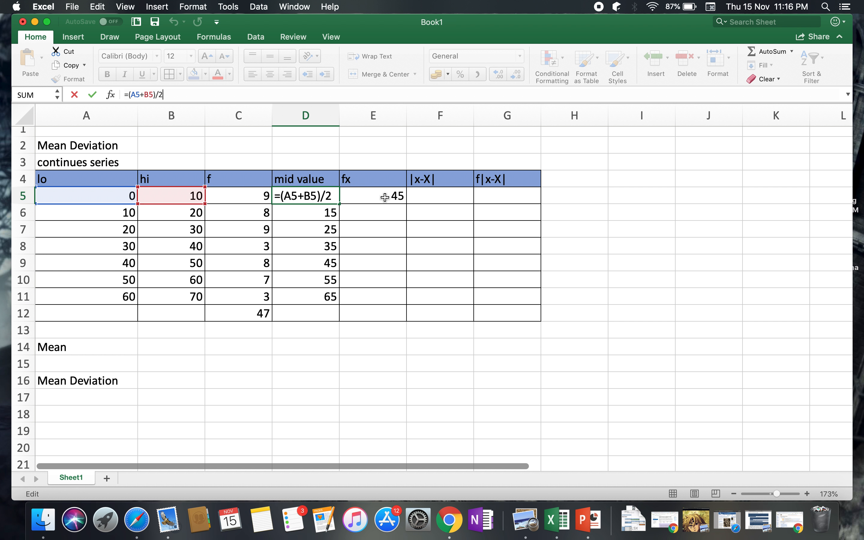
pyautogui.click(153, 349)
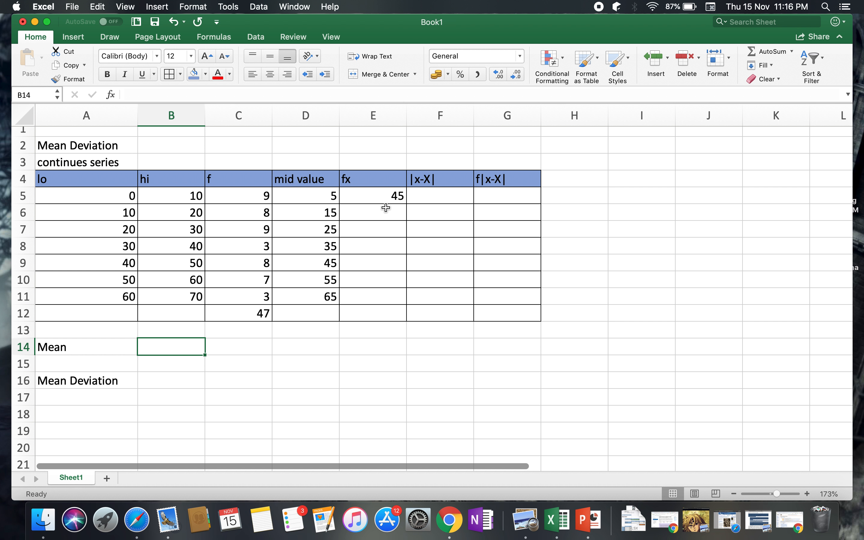
pyautogui.click(388, 198)
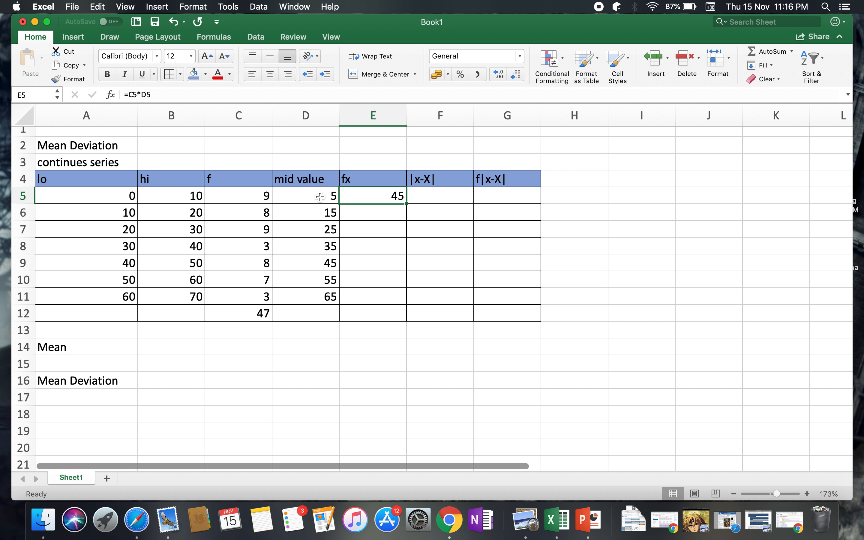
pyautogui.moveTo(407, 204); pyautogui.dragTo(403, 300)
# Total the fx column in E12 with =sum(E5:E11)
pyautogui.click(390, 313)
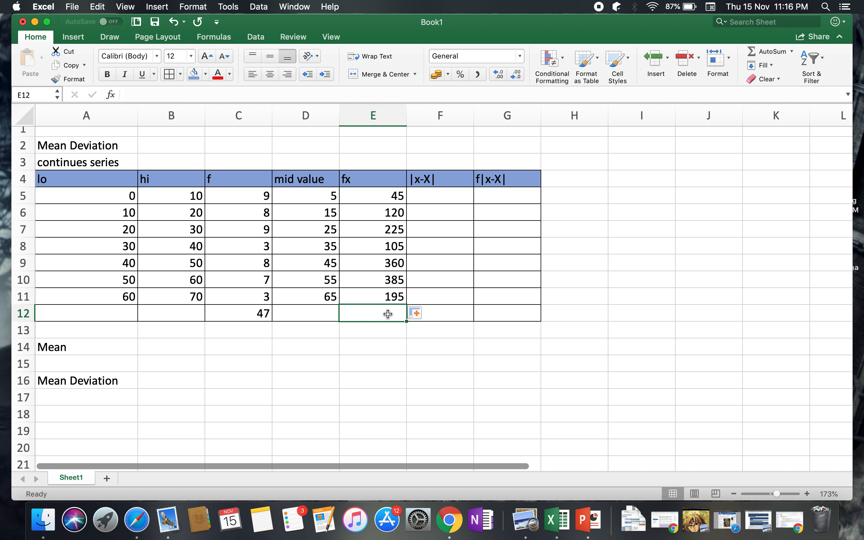
pyautogui.write('=')
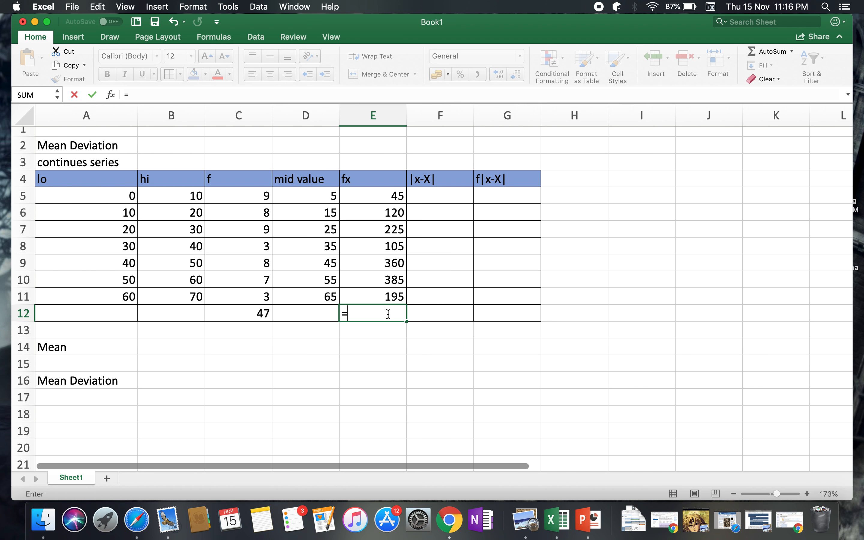
pyautogui.write('sum(')
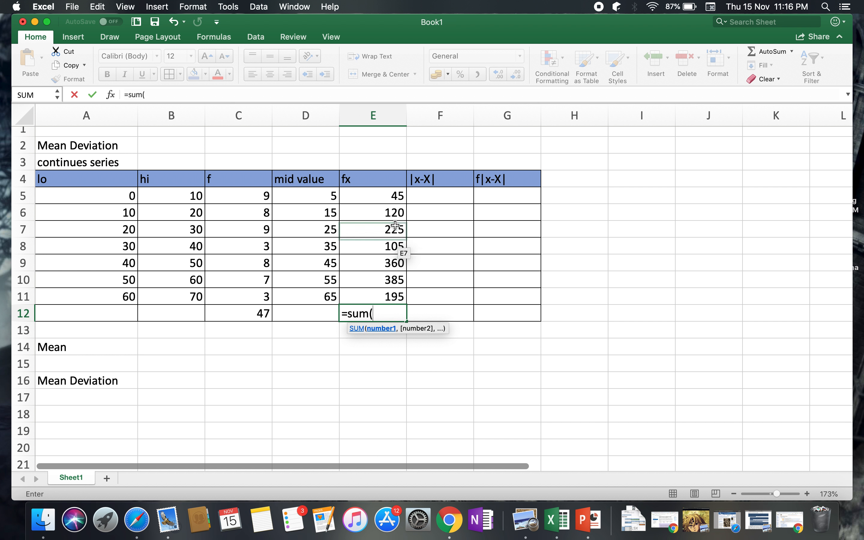
pyautogui.click(396, 199)
pyautogui.moveTo(397, 234); pyautogui.dragTo(396, 302)
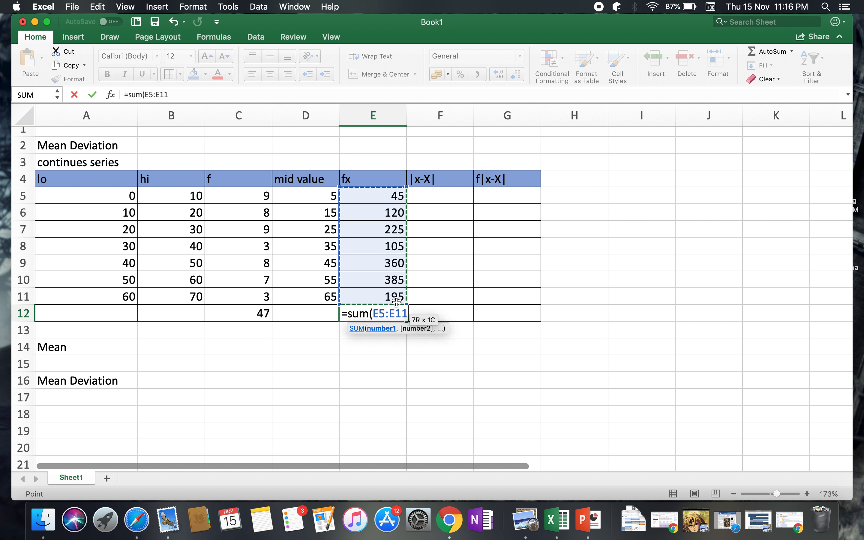
pyautogui.write(')')
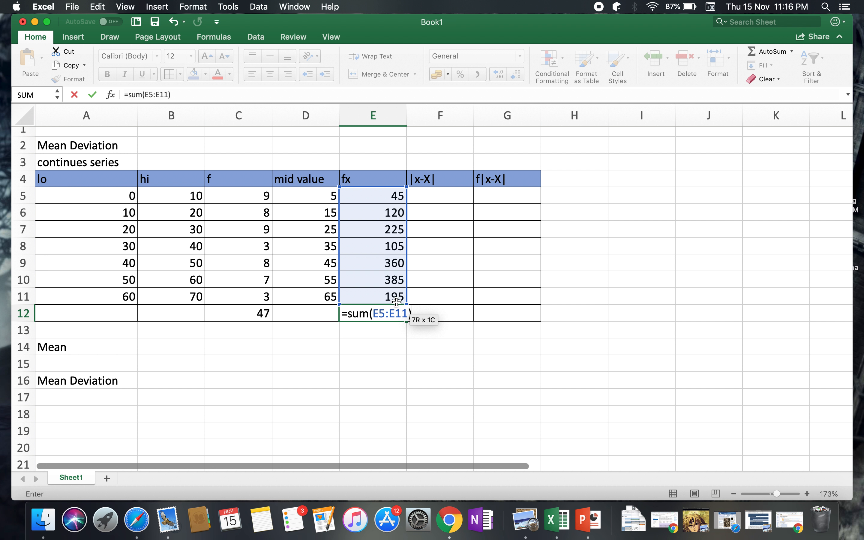
pyautogui.press('Return')
# Calculate the mean in B14 by dividing the fx total by the frequency total with =E12/C12
pyautogui.click(162, 347)
pyautogui.write('=')
pyautogui.click(392, 314)
pyautogui.write('/')
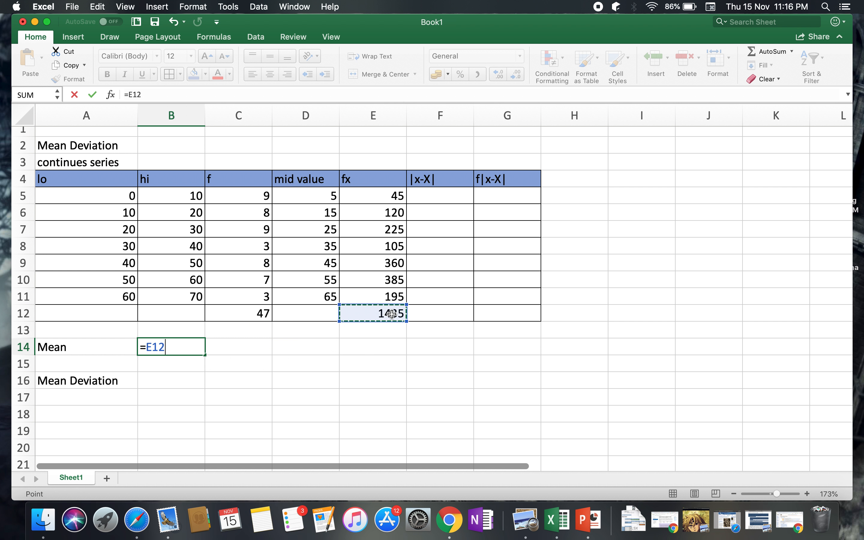
pyautogui.click(266, 314)
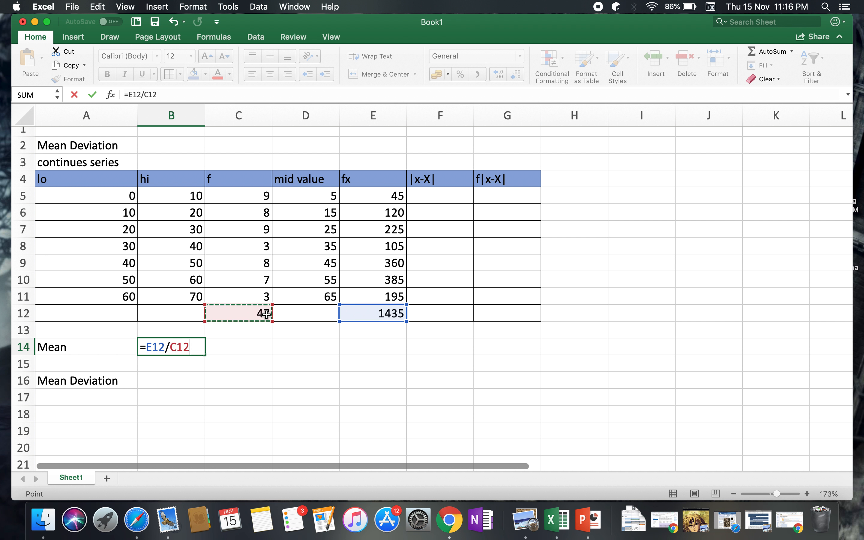
pyautogui.press('Return')
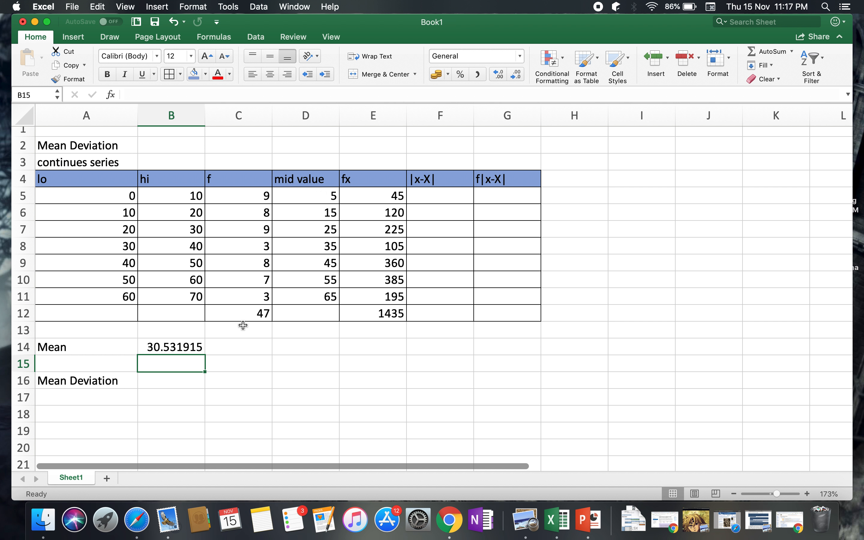
# Enter the absolute deviation formula =abs(E5-$B$14) in F5, with the mean cell as an absolute reference
pyautogui.click(426, 195)
pyautogui.write('=')
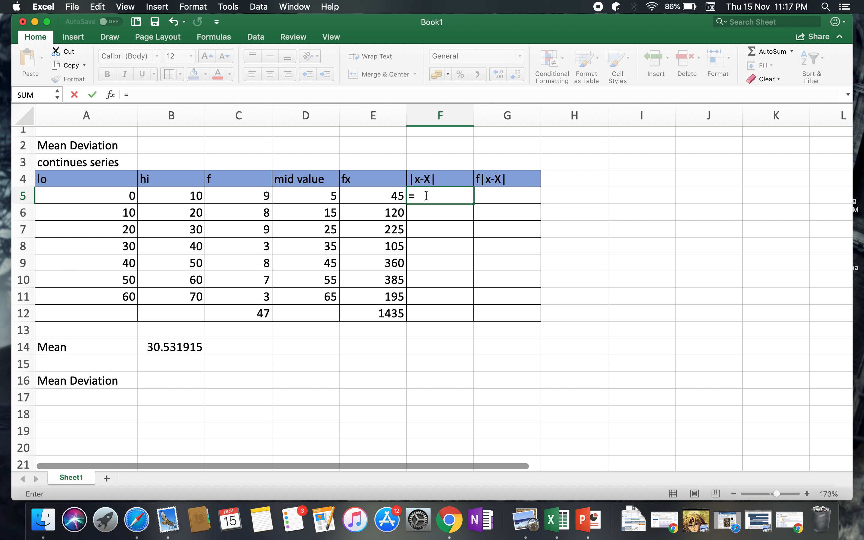
pyautogui.write('abs(')
pyautogui.click(389, 195)
pyautogui.click(389, 196)
pyautogui.write('-')
pyautogui.click(180, 349)
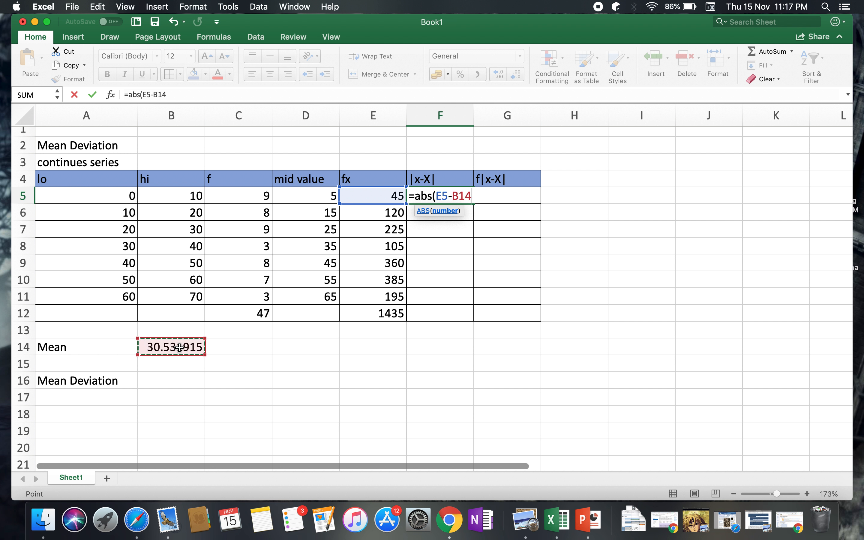
pyautogui.click(157, 93)
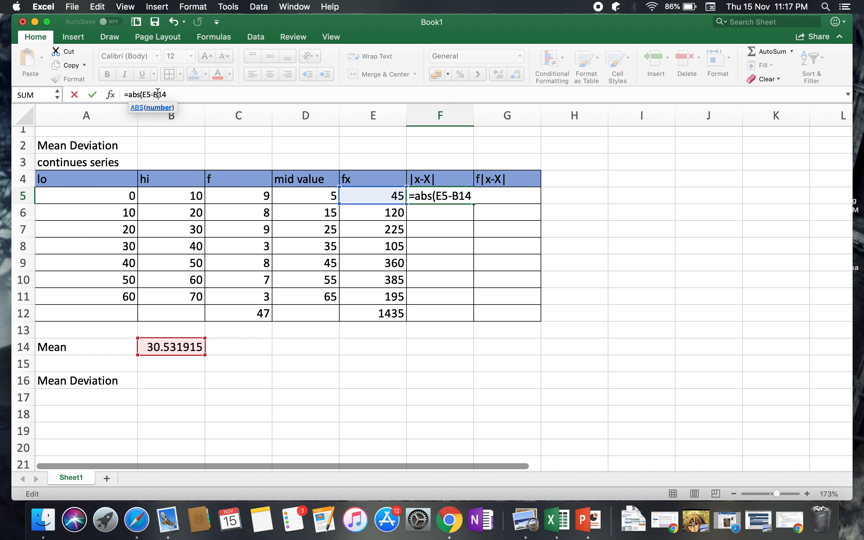
pyautogui.write('$')
pyautogui.press('Left')
pyautogui.press('Left')
pyautogui.write('$14')
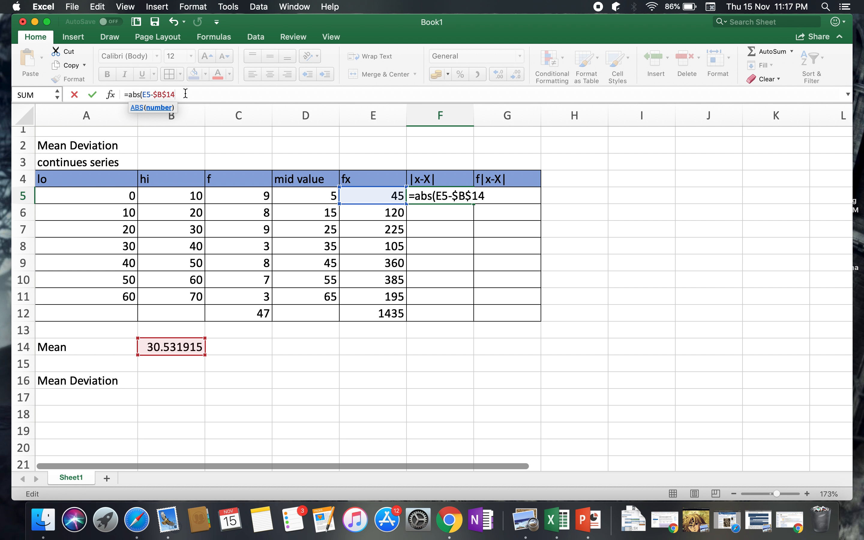
pyautogui.write(')')
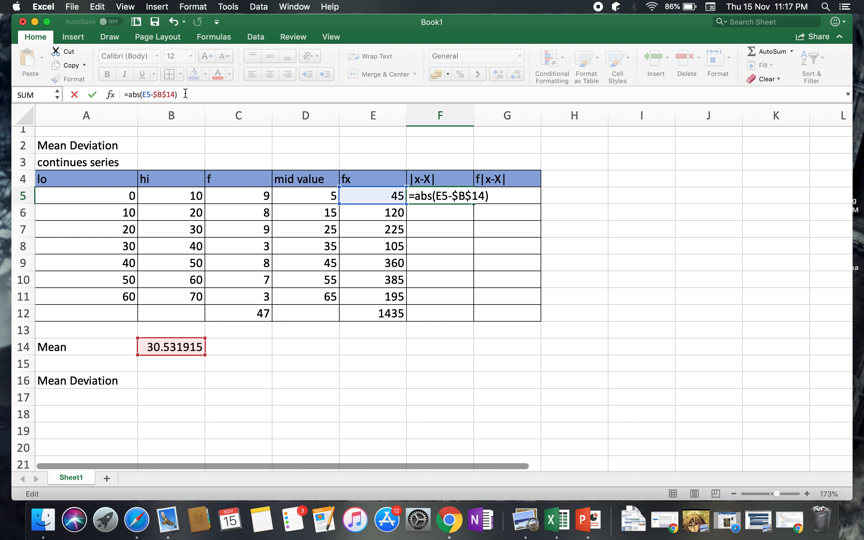
pyautogui.press('Return')
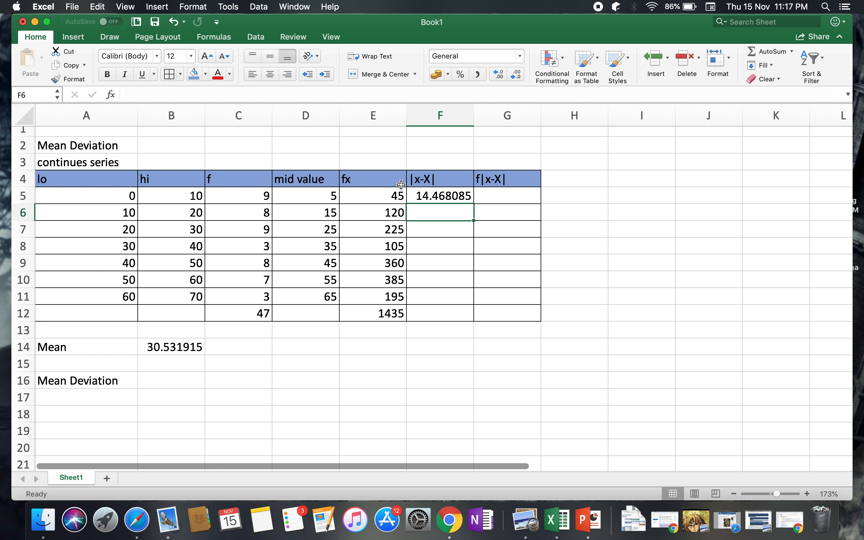
# Correct the formula in F5 to use the mid value cell, giving =ABS(D5-$B$14)
pyautogui.click(441, 197)
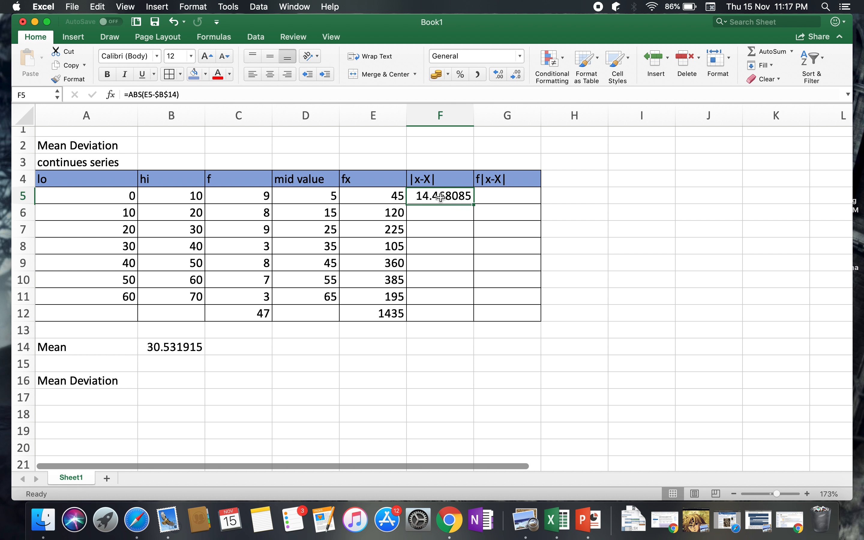
pyautogui.click(151, 94)
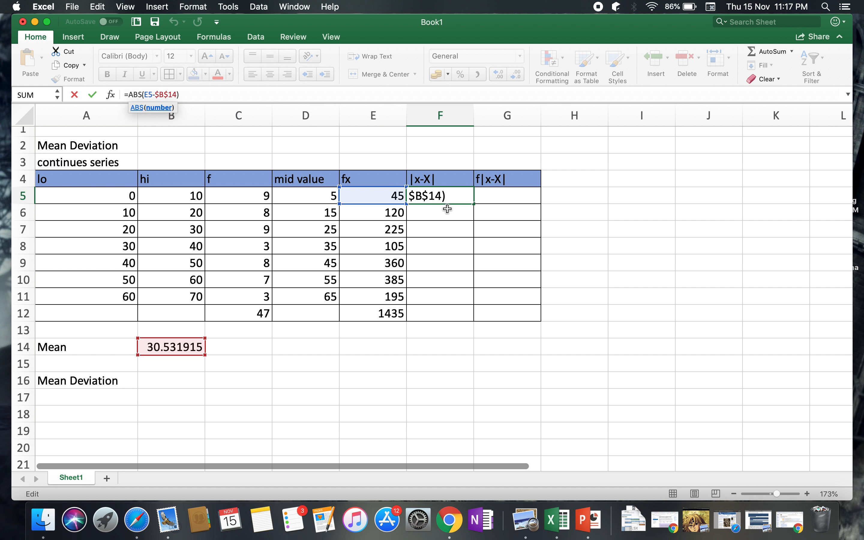
pyautogui.press('BackSpace')
pyautogui.press('BackSpace')
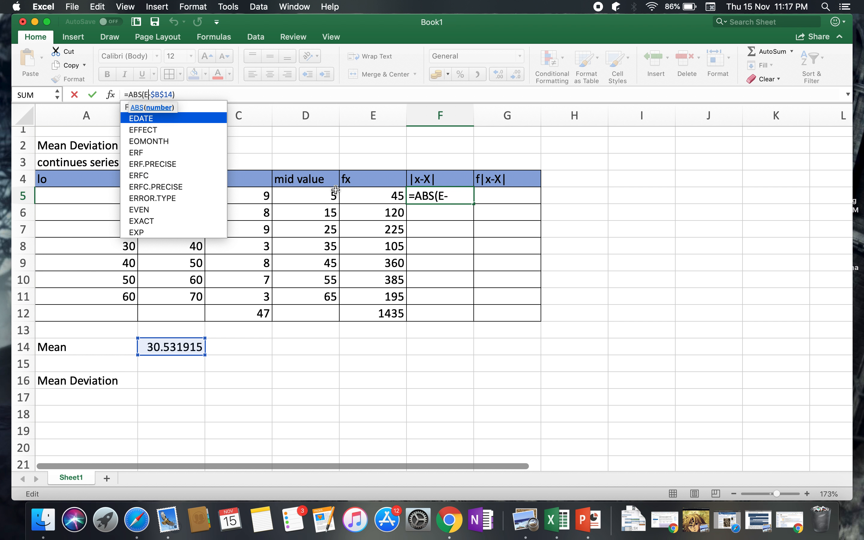
pyautogui.click(306, 196)
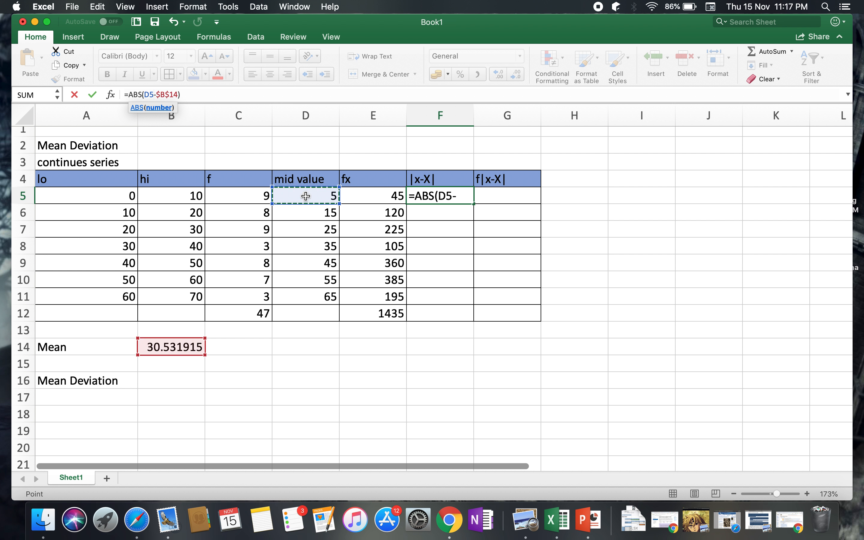
pyautogui.click(282, 95)
pyautogui.press('Return')
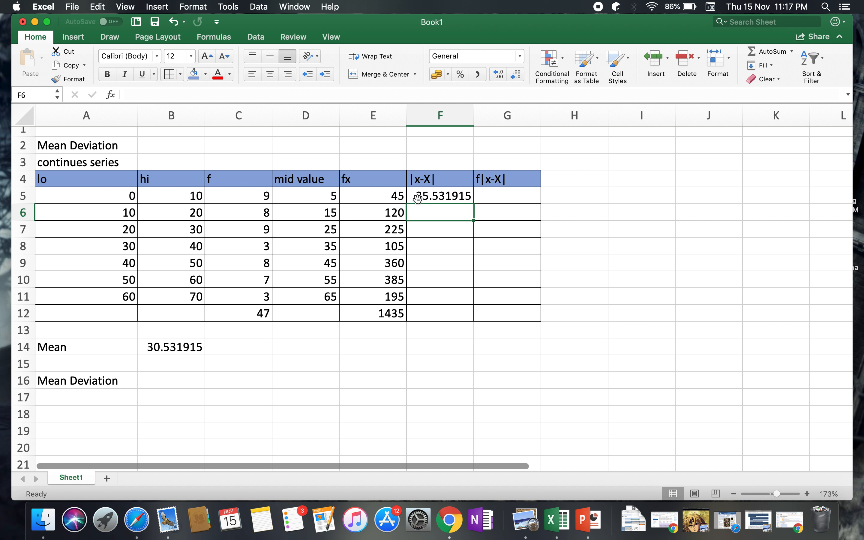
# Fill the |x-X| formula from F5 down through F11
pyautogui.click(444, 197)
pyautogui.moveTo(473, 203); pyautogui.dragTo(464, 302)
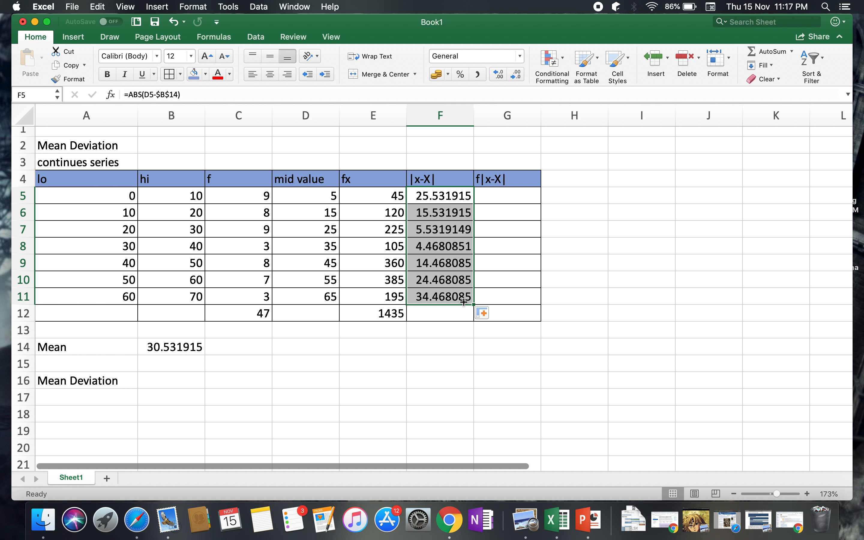
pyautogui.click(470, 381)
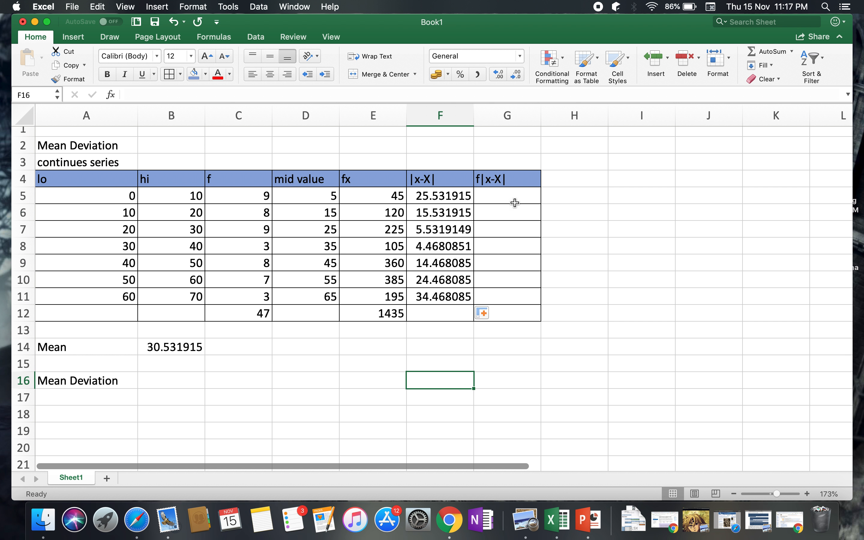
# Enter =C5*F5 in G5 for the f|x-X| column and fill it down through G11
pyautogui.click(495, 199)
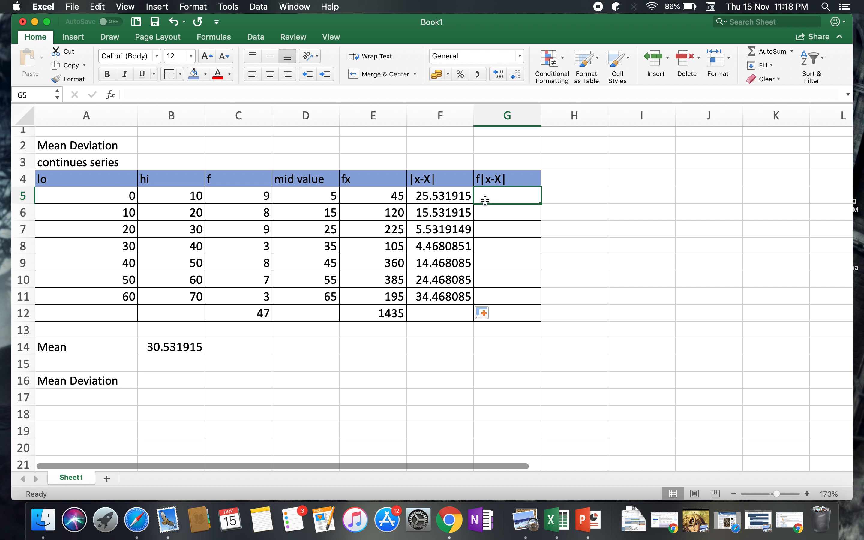
pyautogui.write('=')
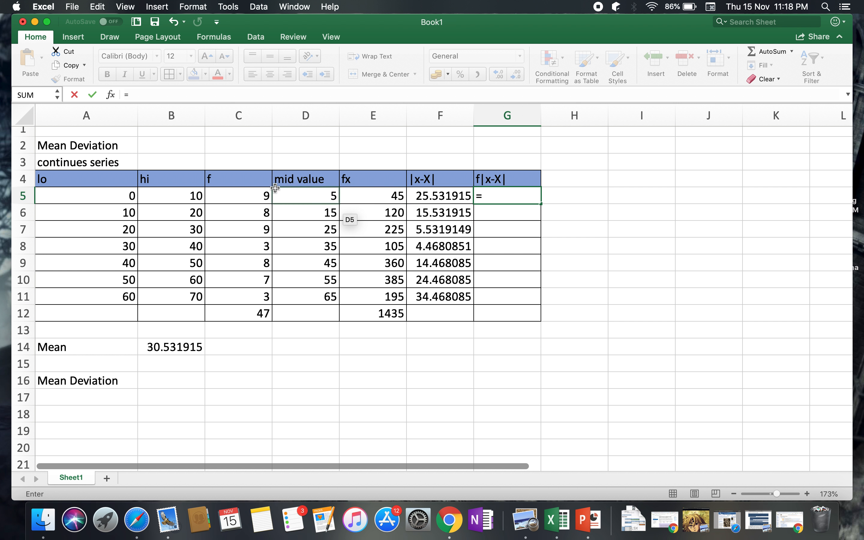
pyautogui.click(260, 197)
pyautogui.write('*')
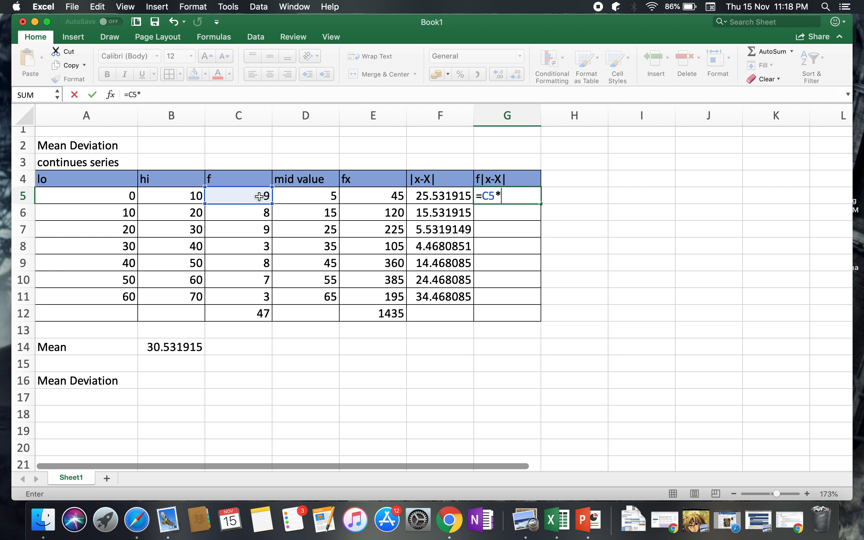
pyautogui.click(437, 197)
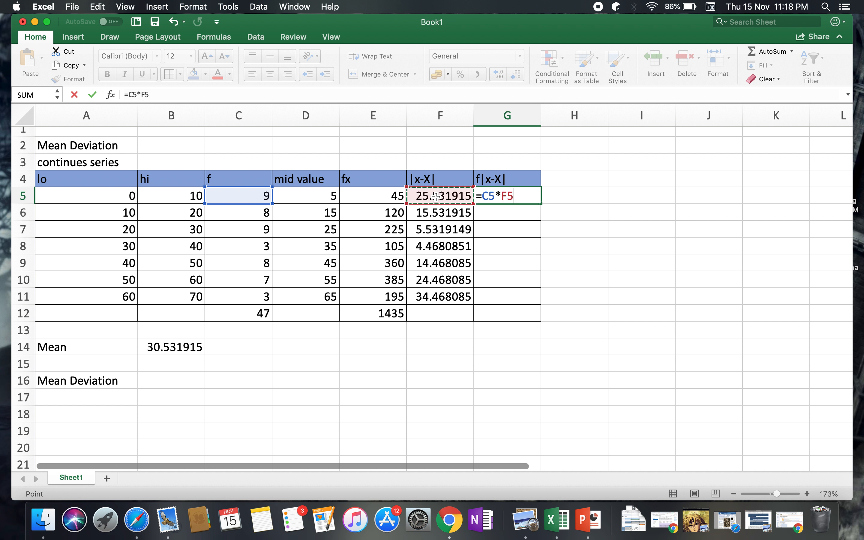
pyautogui.press('Return')
pyautogui.click(518, 197)
pyautogui.moveTo(542, 202); pyautogui.dragTo(534, 300)
# Total the f|x-X| column in G12 with =sum(G5:G11)
pyautogui.click(505, 315)
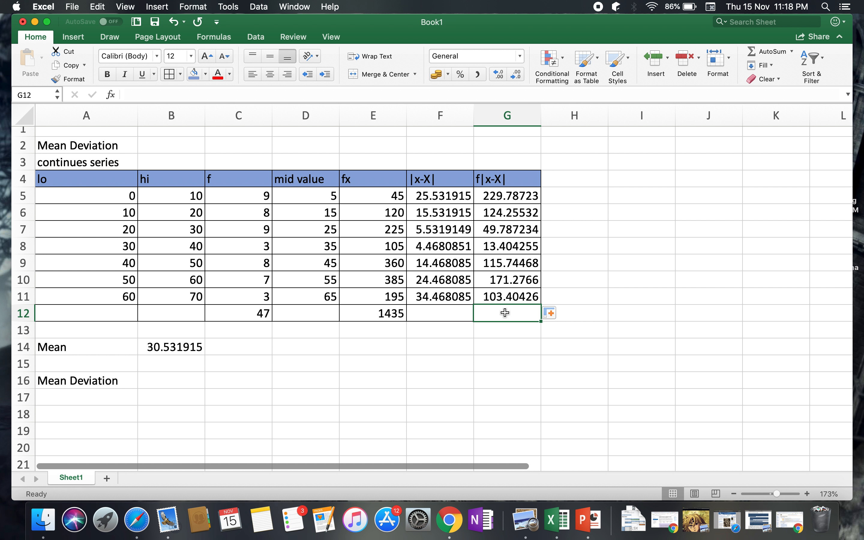
pyautogui.write('=sum(')
pyautogui.moveTo(508, 200); pyautogui.dragTo(508, 300)
pyautogui.write(')')
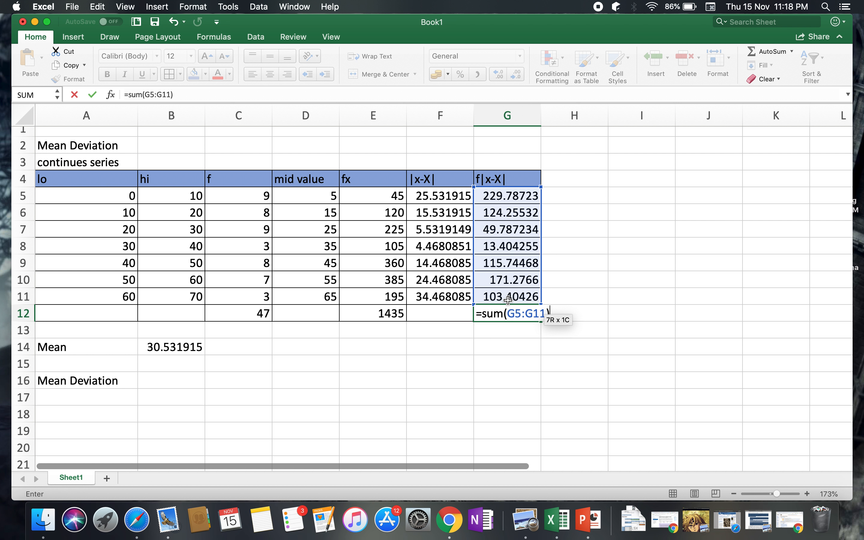
pyautogui.press('Return')
# Calculate the mean deviation in B16 by dividing the f|x-X| total by the frequency total with =G12/C12
pyautogui.click(162, 378)
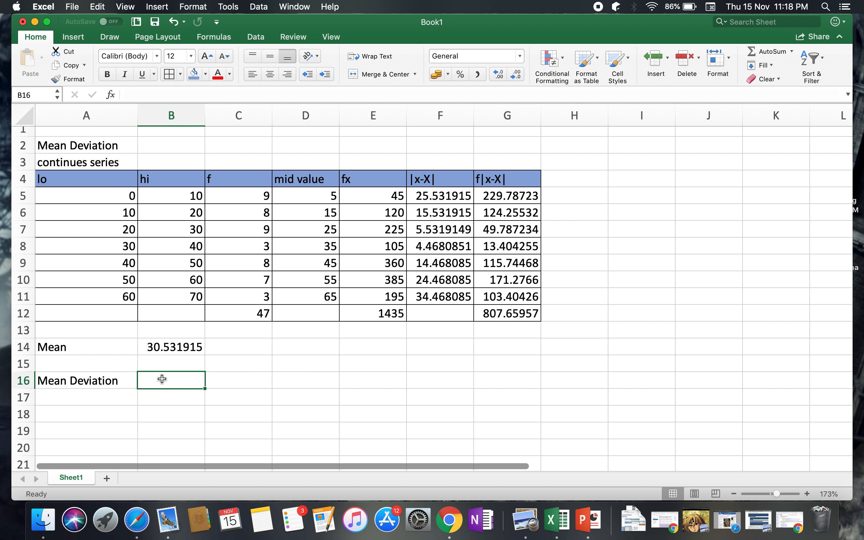
pyautogui.write('=')
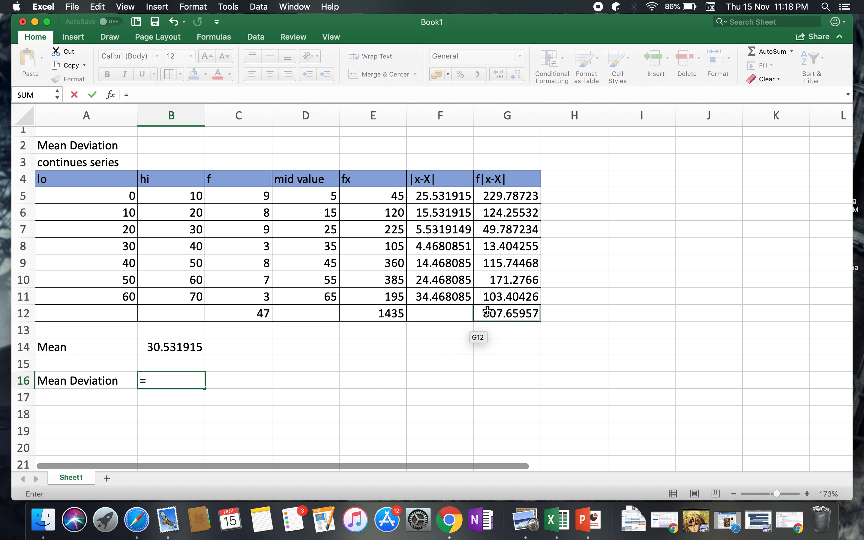
pyautogui.click(496, 313)
pyautogui.write('/')
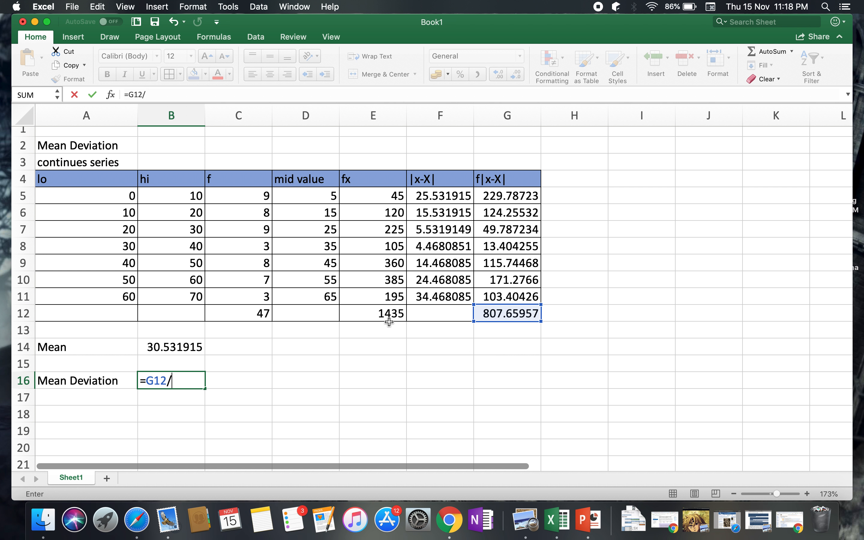
pyautogui.click(262, 315)
pyautogui.press('Return')
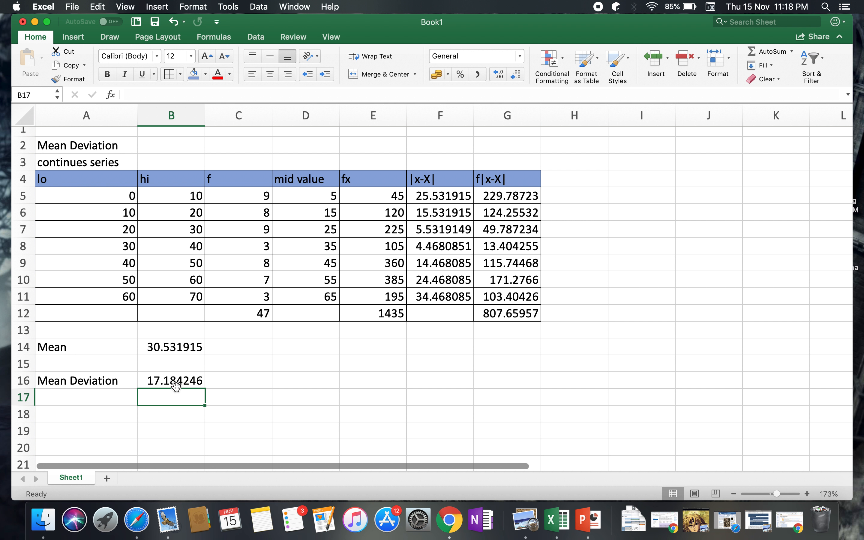
pyautogui.click(83, 383)
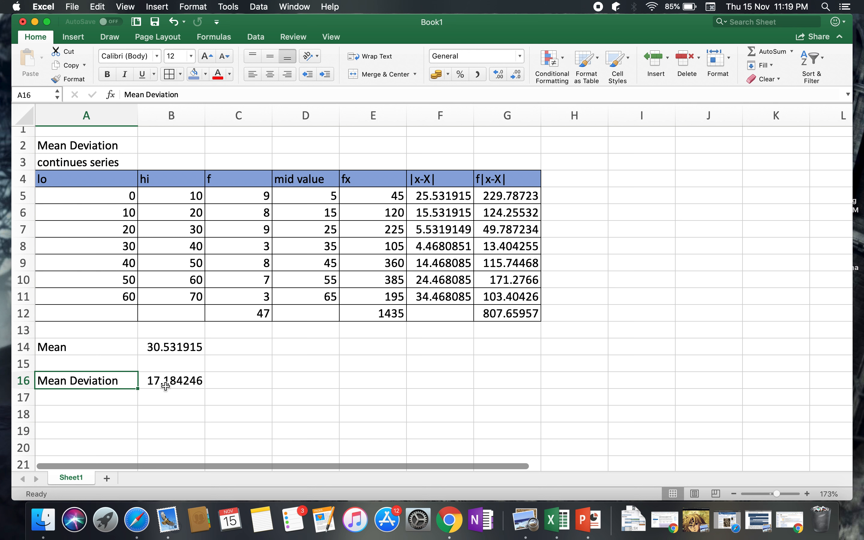
# Switch to the PowerPoint presentation and show slide 4, Merits of Mean Absolute Deviation
pyautogui.hotkey('ctrl', 'Up')
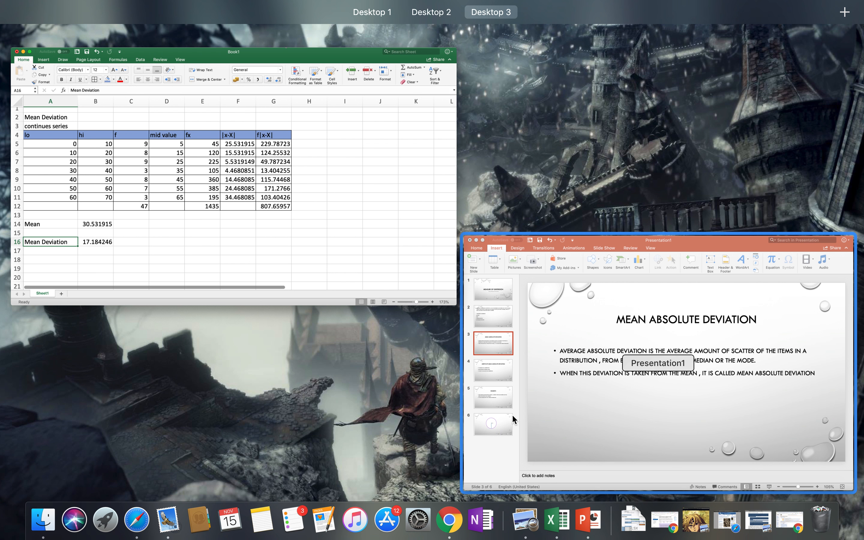
pyautogui.click(693, 374)
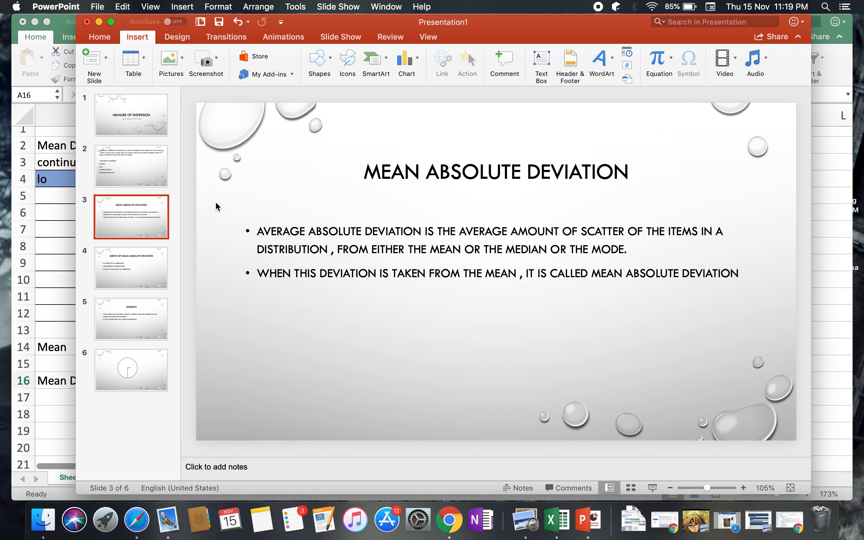
pyautogui.click(128, 265)
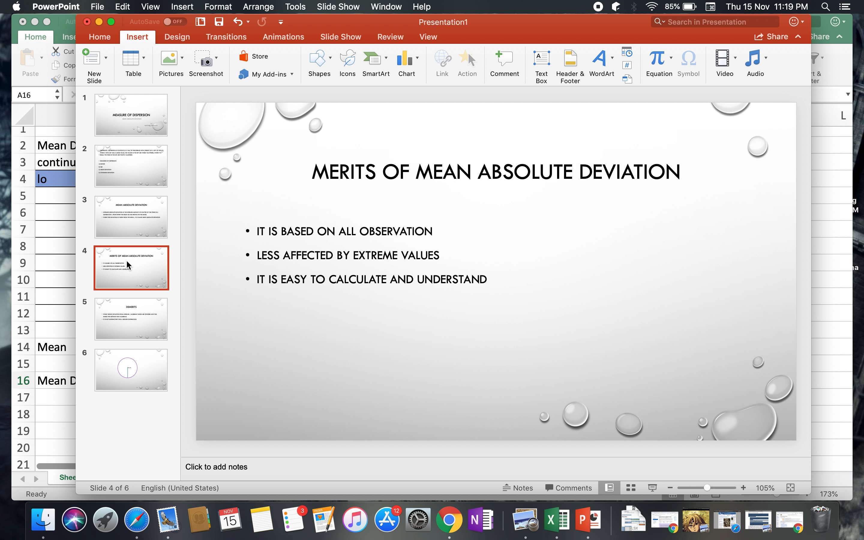